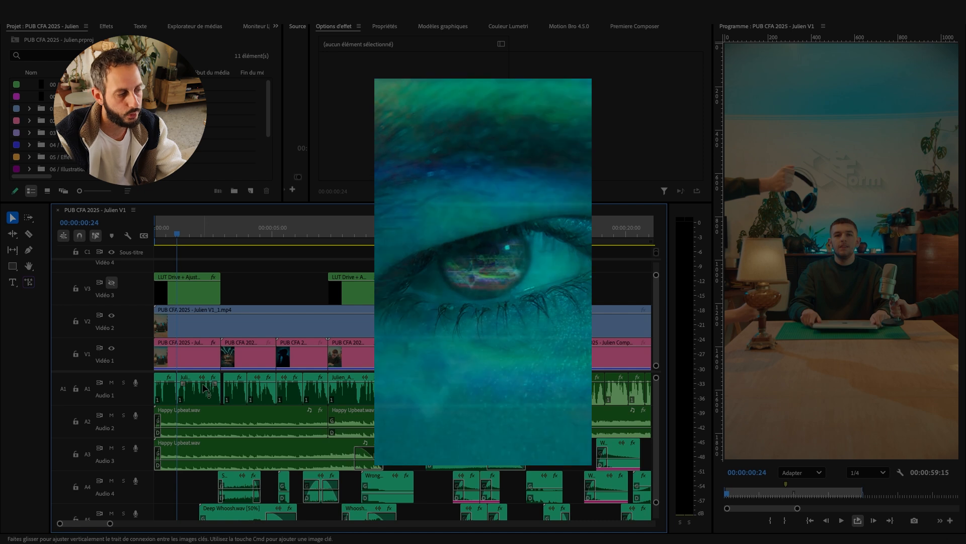
Step: Examine the sequence timeline's video clips over its full length, from the opening linked compositions to the last clips
{"action": "left_click", "coordinate": [207, 365]}
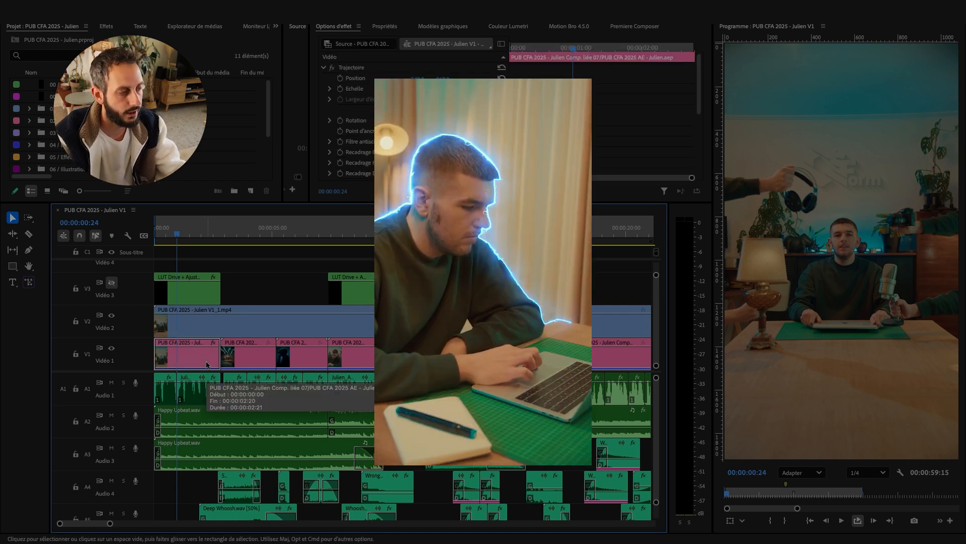
{"action": "key", "text": "minus"}
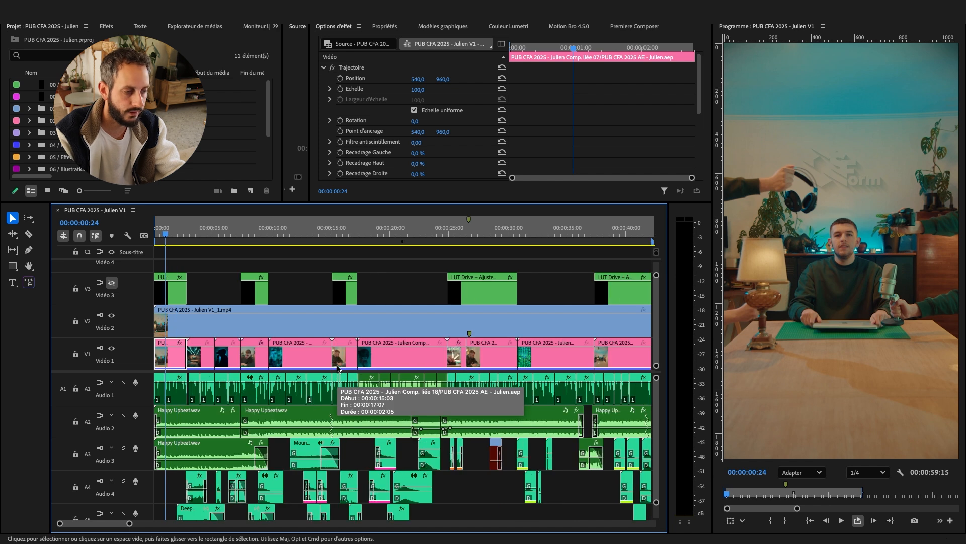
{"action": "left_click_drag", "start_coordinate": [295, 293], "coordinate": [229, 329]}
{"action": "left_click", "coordinate": [278, 351]}
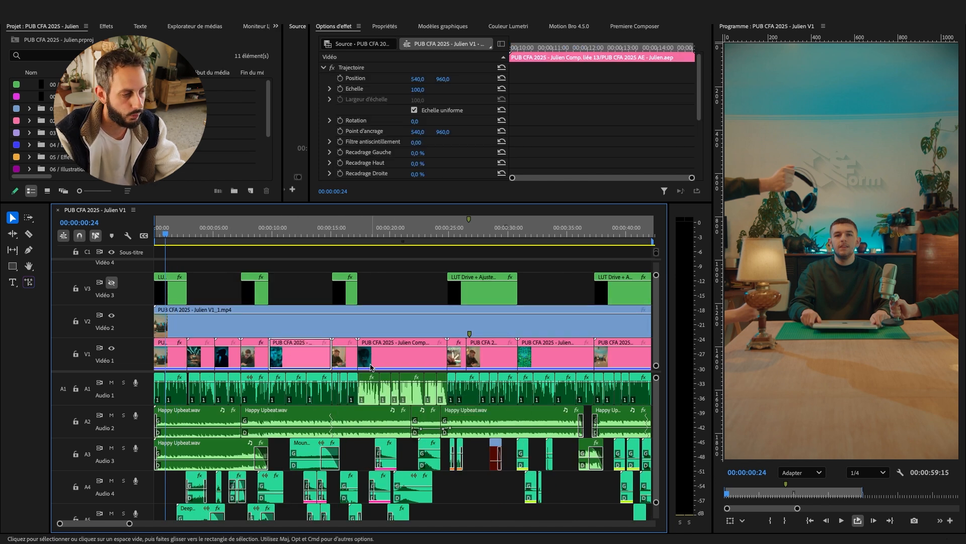
{"action": "key", "text": "-"}
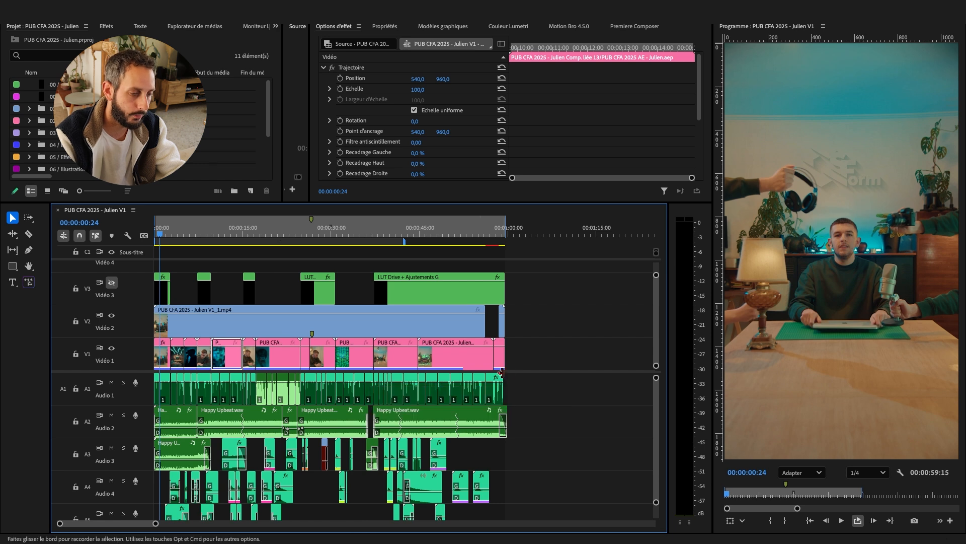
{"action": "left_click_drag", "start_coordinate": [506, 366], "coordinate": [159, 364]}
{"action": "key", "text": "="}
{"action": "key", "text": "="}
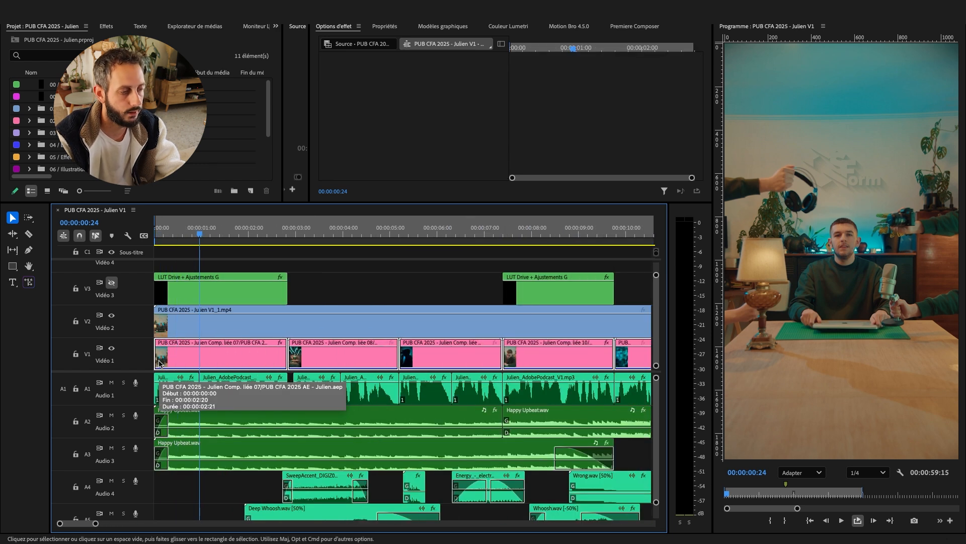
Step: Inspect the first linked composition clip and the rendered mp4 clip above it, and scrub the sequence to 00:00:03:24
{"action": "left_click", "coordinate": [230, 491]}
{"action": "left_click", "coordinate": [241, 355]}
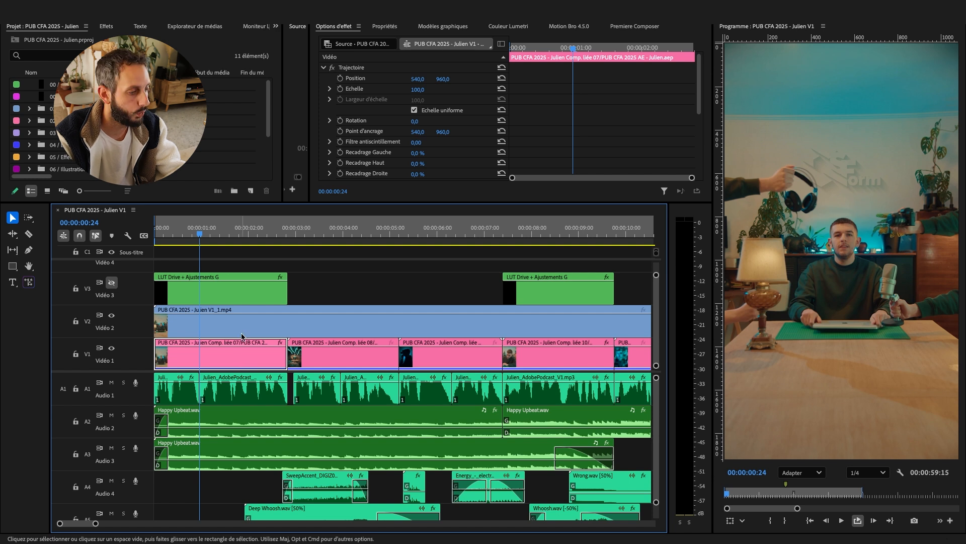
{"action": "left_click", "coordinate": [241, 332]}
{"action": "key", "text": "minus"}
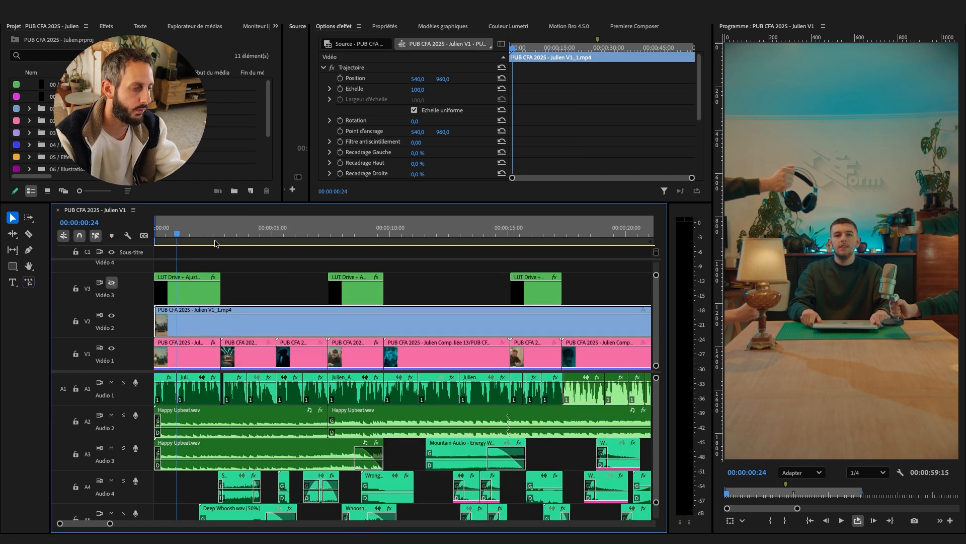
{"action": "left_click", "coordinate": [252, 238]}
{"action": "left_click_drag", "start_coordinate": [251, 242], "coordinate": [247, 240]}
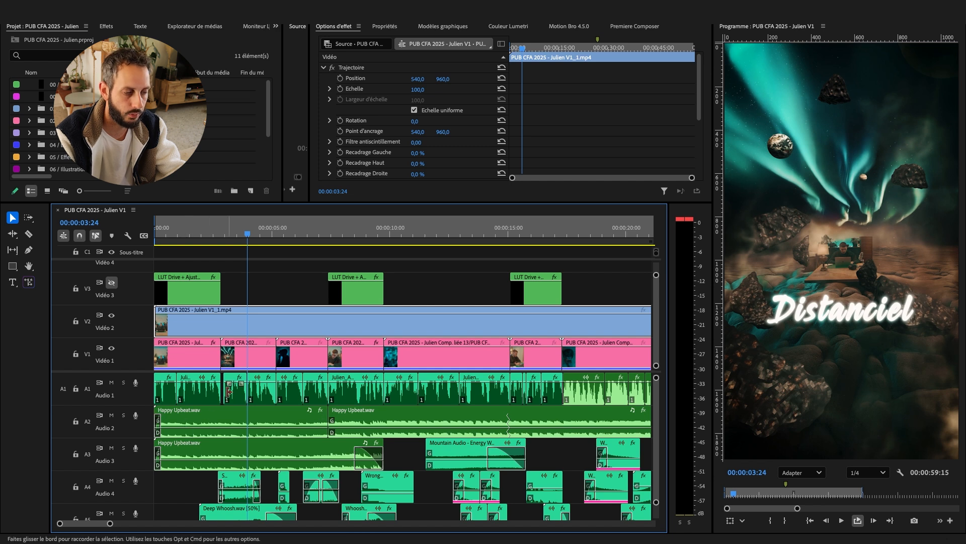
Step: Inspect the first linked composition clip on Vidéo 1 and the music and sound-effect clips on the audio tracks
{"action": "left_click", "coordinate": [206, 362]}
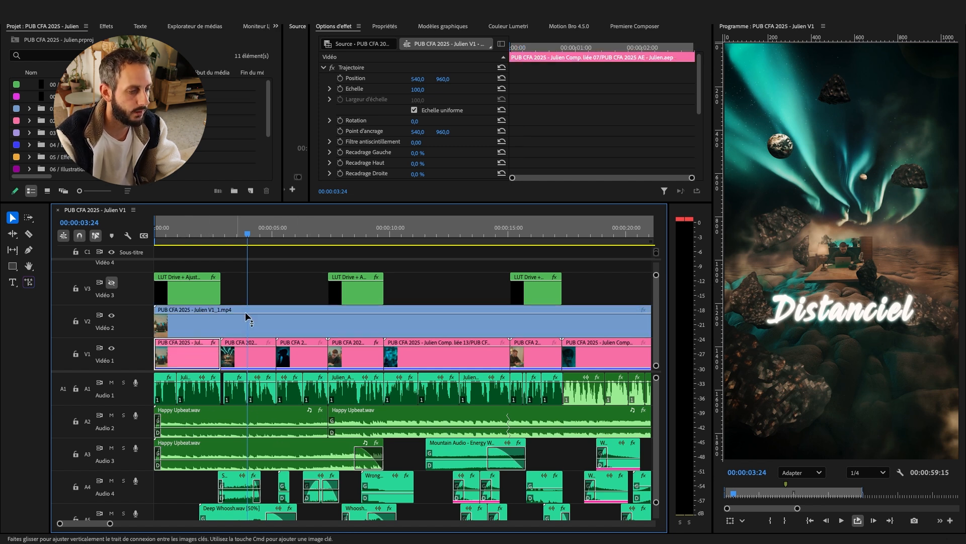
{"action": "scroll", "coordinate": [327, 433], "scroll_direction": "down", "scroll_amount": 1}
{"action": "scroll", "coordinate": [459, 448], "scroll_direction": "up", "scroll_amount": 1}
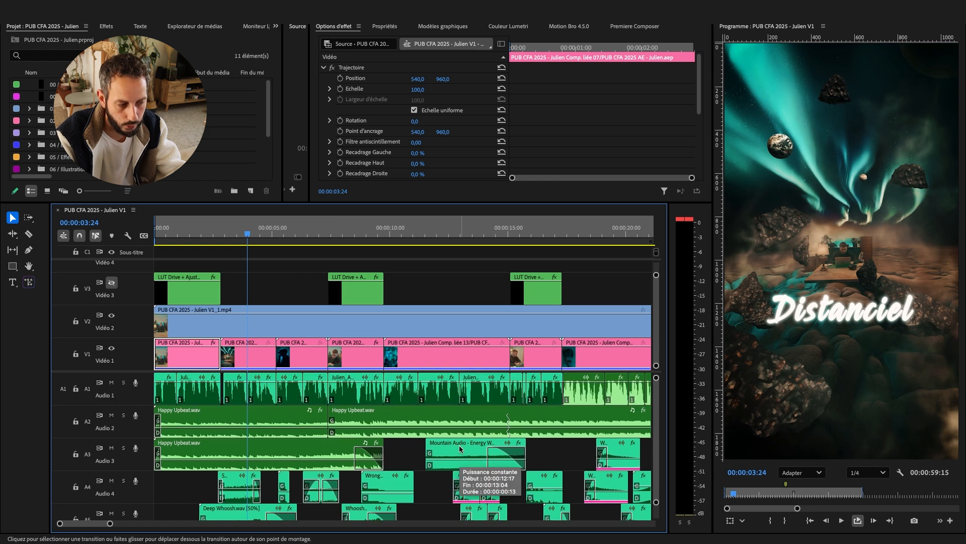
{"action": "key", "text": "minus"}
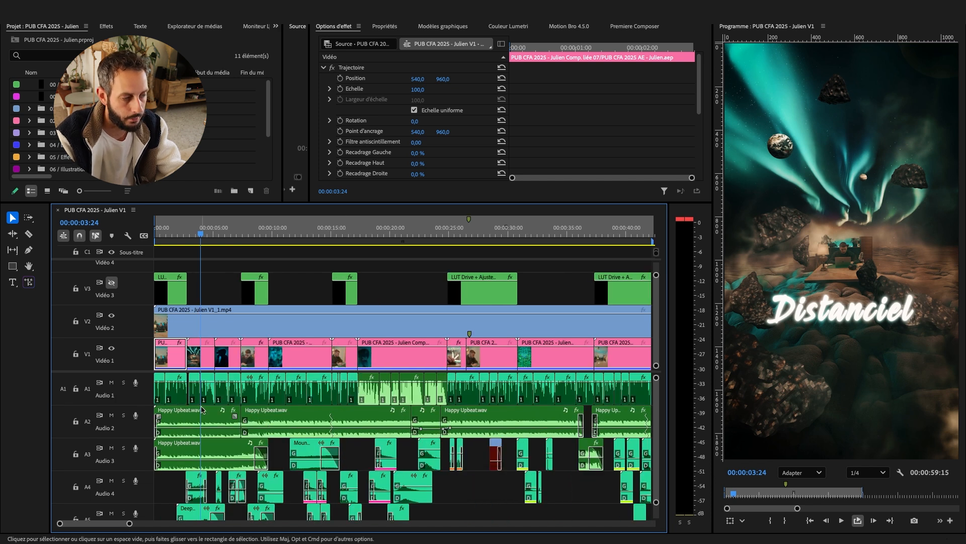
{"action": "scroll", "coordinate": [302, 468], "scroll_direction": "down", "scroll_amount": 1}
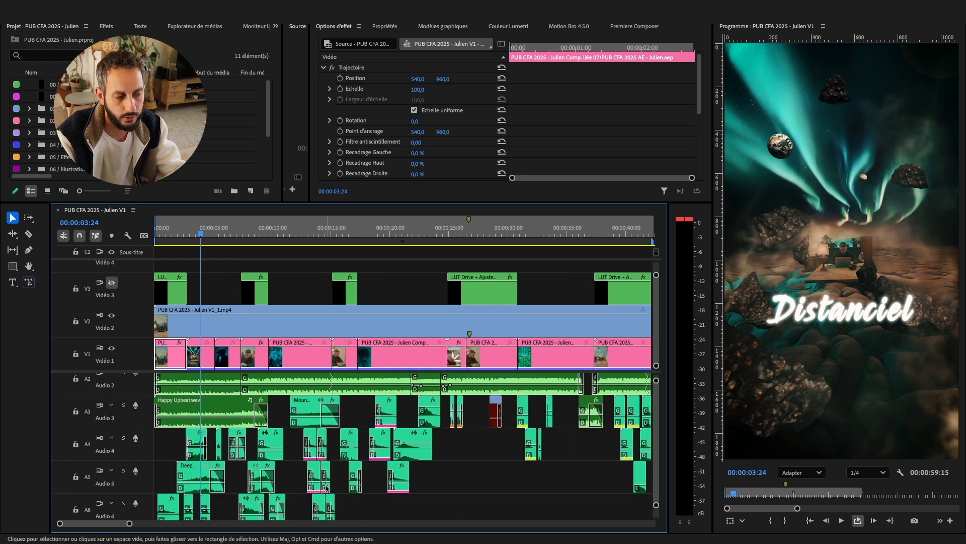
{"action": "scroll", "coordinate": [328, 483], "scroll_direction": "up", "scroll_amount": 1}
{"action": "key", "text": "equal"}
{"action": "key", "text": "equal"}
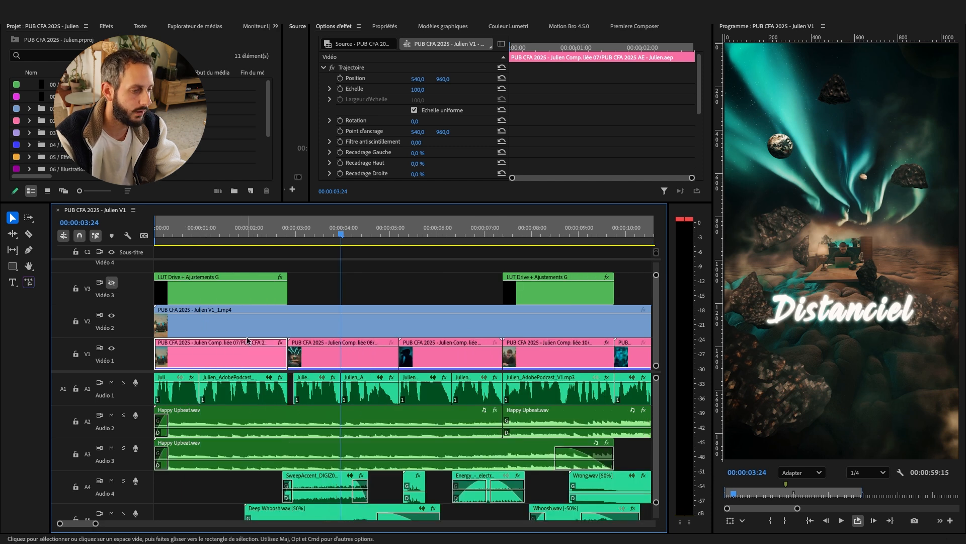
Step: Play the opening shot of the sequence with the MONTEUR VIDEO title and replay part of it
{"action": "left_click", "coordinate": [166, 233]}
{"action": "key", "text": "space"}
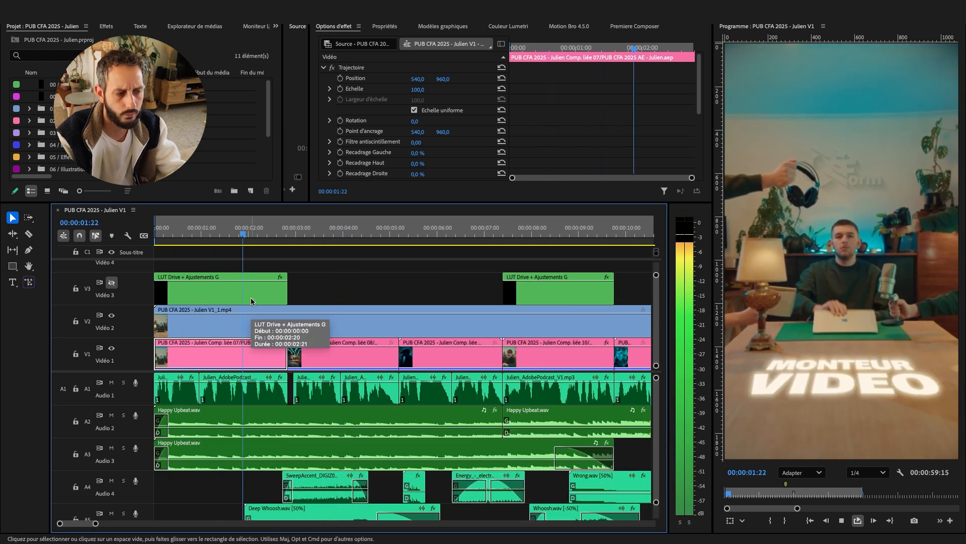
{"action": "key", "text": "space"}
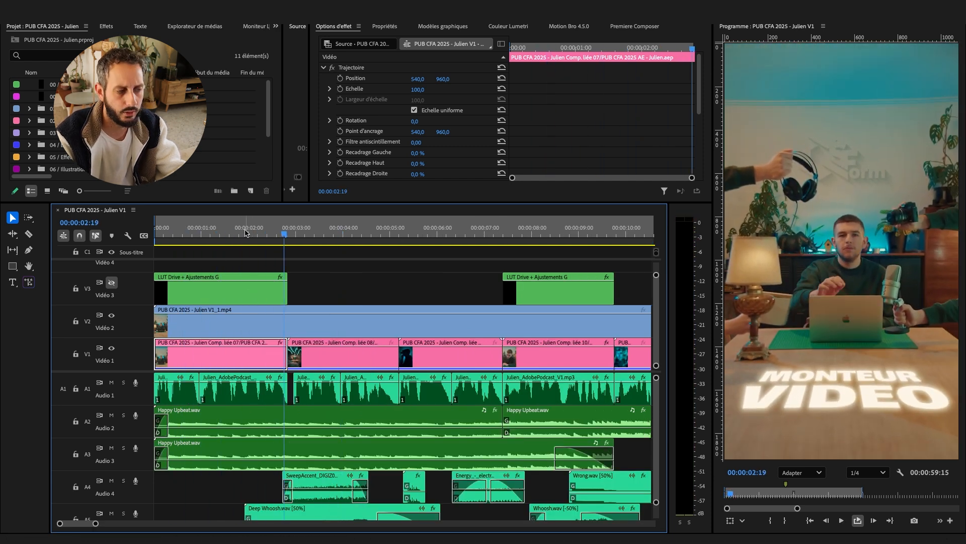
{"action": "left_click", "coordinate": [245, 233]}
{"action": "key", "text": "space"}
{"action": "key", "text": "space"}
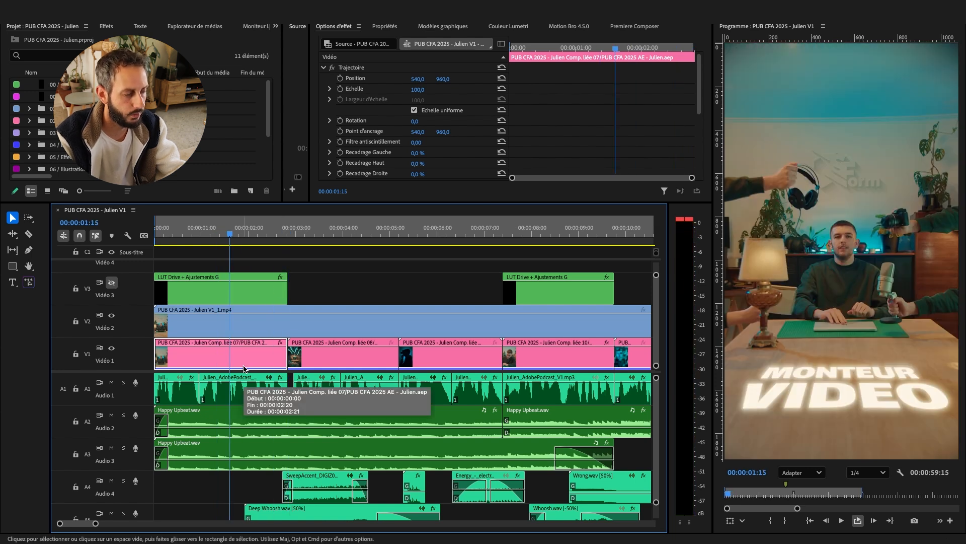
Step: Open the linked composition Comp. liée 07 in After Effects, scrub through it, and switch back to Premiere Pro
{"action": "double_click", "coordinate": [242, 357]}
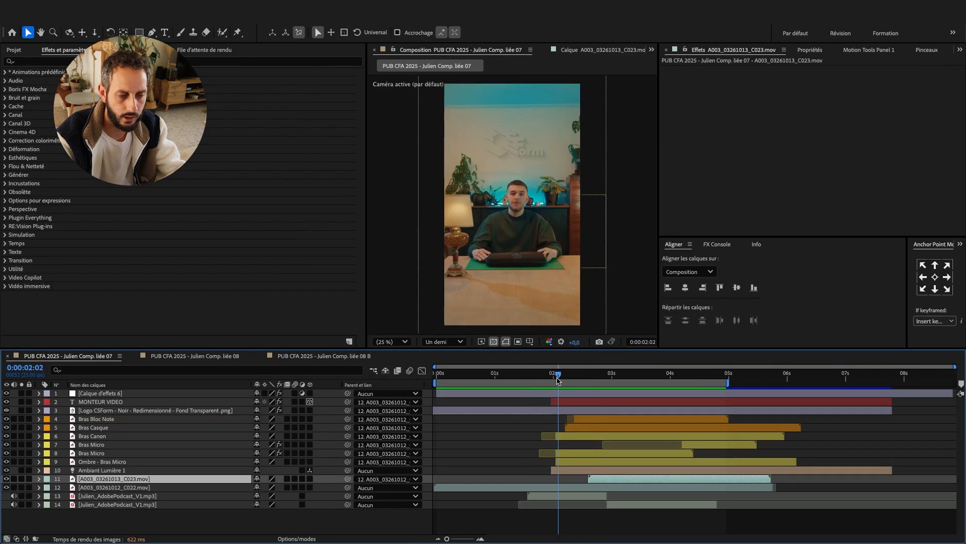
{"action": "left_click", "coordinate": [693, 376]}
{"action": "left_click_drag", "start_coordinate": [693, 376], "coordinate": [453, 363]}
{"action": "key", "text": "super+Tab"}
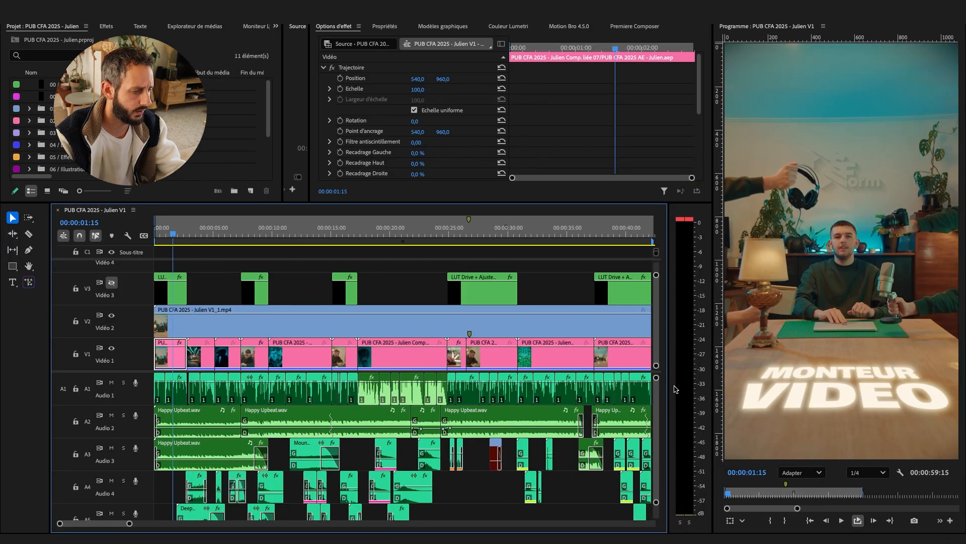
Step: View the whole sequence timeline, play back its opening seconds, and return the playhead to 00:00:00:00
{"action": "key", "text": "minus"}
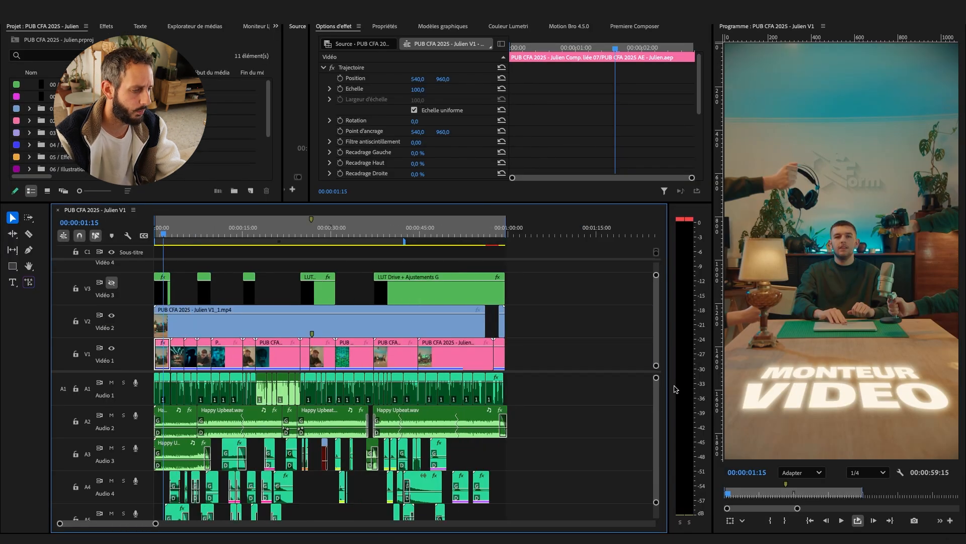
{"action": "left_click", "coordinate": [494, 230]}
{"action": "key", "text": "equal"}
{"action": "key", "text": "space"}
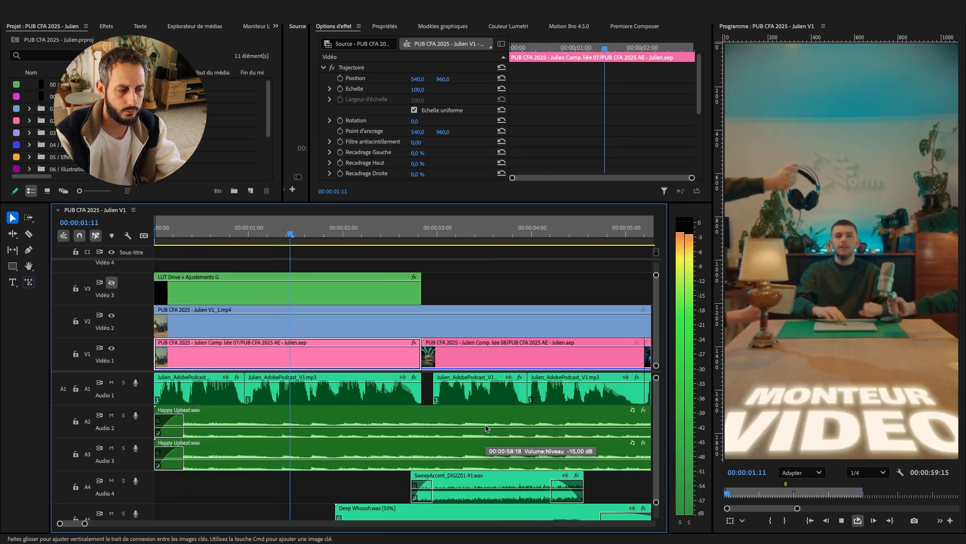
{"action": "key", "text": "space"}
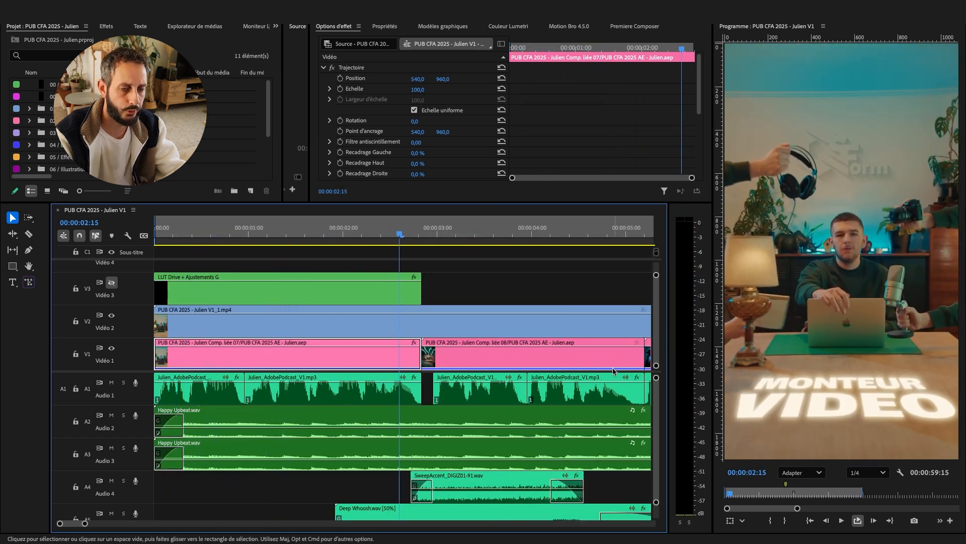
{"action": "mouse_move", "coordinate": [295, 540]}
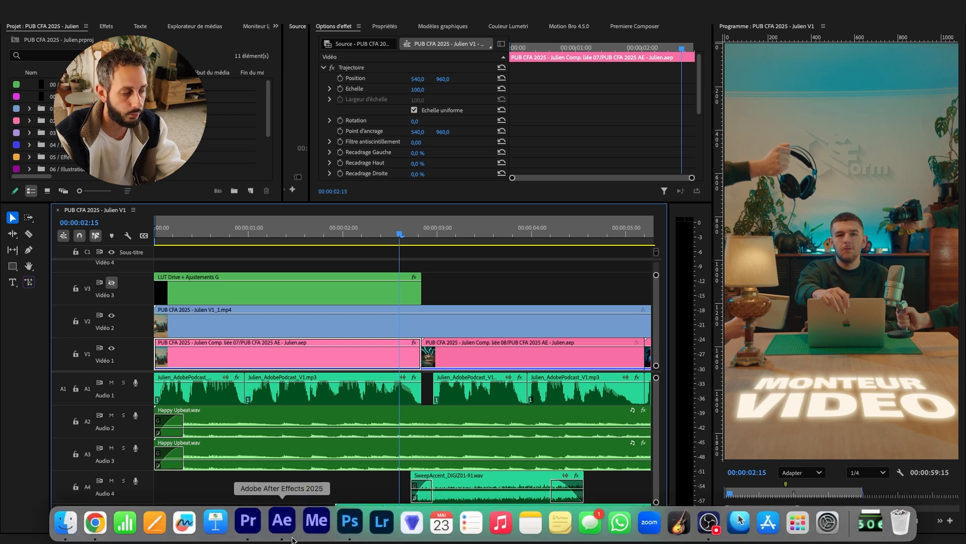
{"action": "key", "text": "Home"}
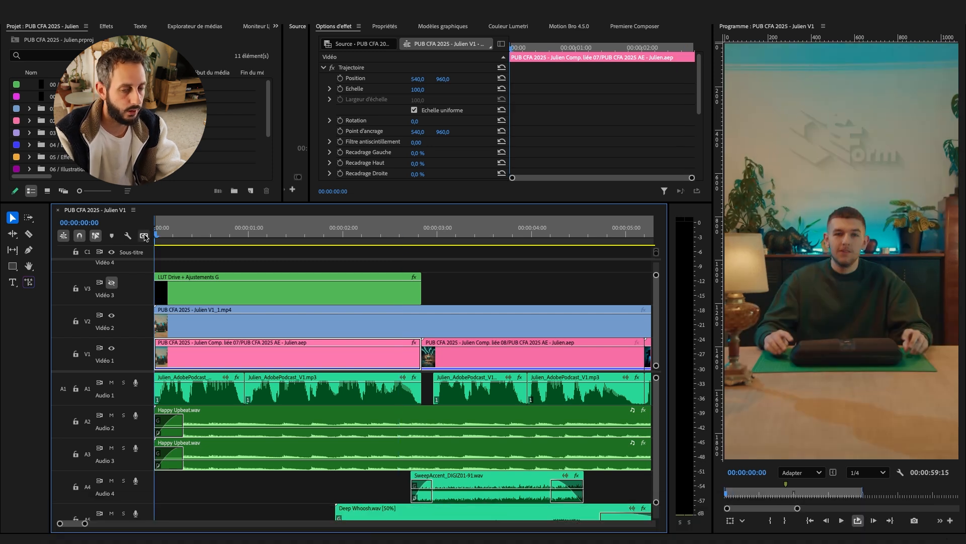
Step: Switch to After Effects, start the Comp. liée 07 work area at 0:00:01:24, and preview the animation
{"action": "left_click", "coordinate": [280, 526]}
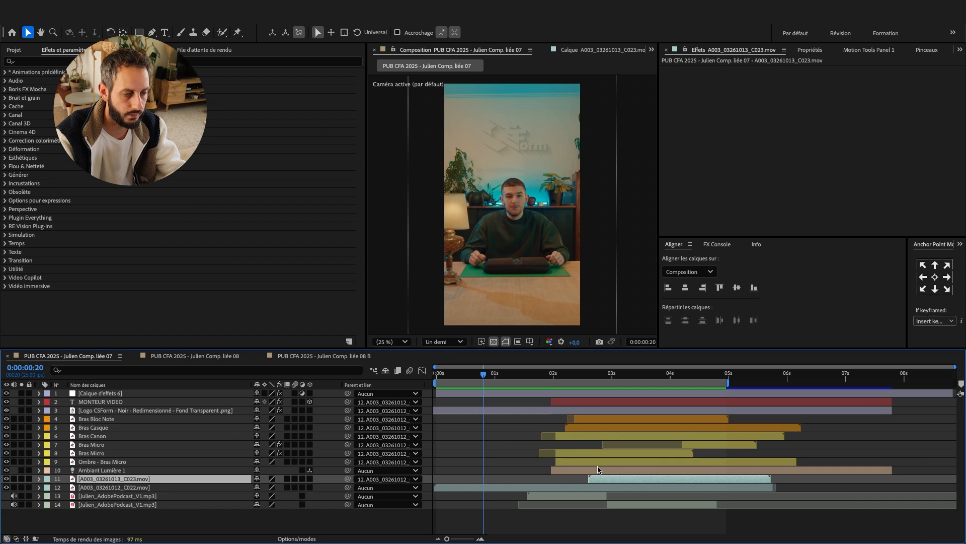
{"action": "left_click_drag", "start_coordinate": [533, 377], "coordinate": [552, 382]}
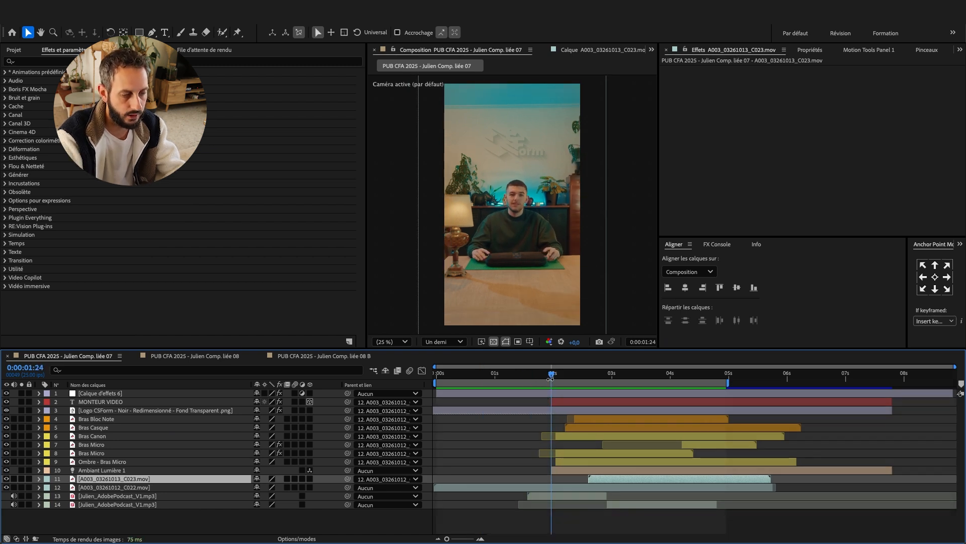
{"action": "key", "text": "b"}
{"action": "left_click", "coordinate": [454, 540]}
{"action": "key", "text": "space"}
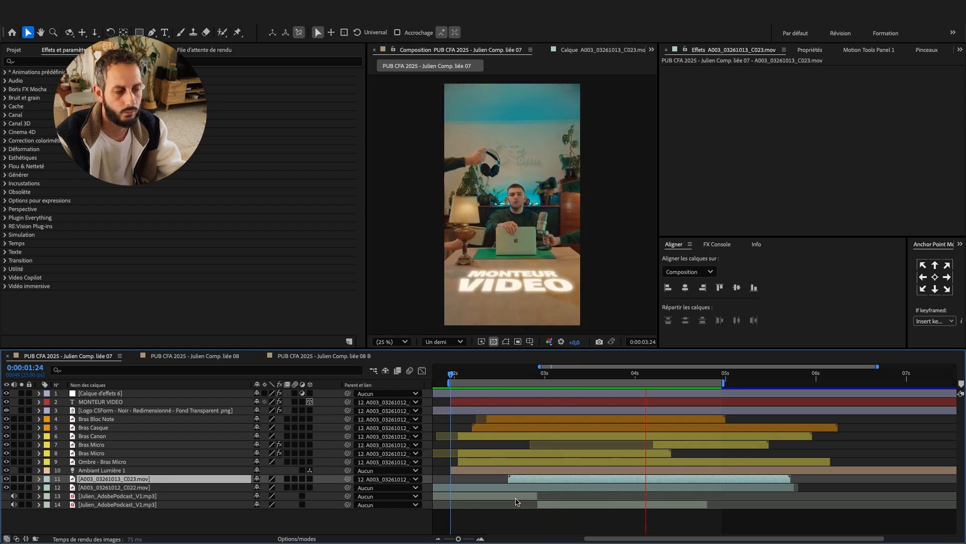
Step: Scrub the composition from the start of the work area through the laptop bag shot to 0:00:03:02
{"action": "left_click", "coordinate": [454, 374]}
{"action": "key", "text": "space"}
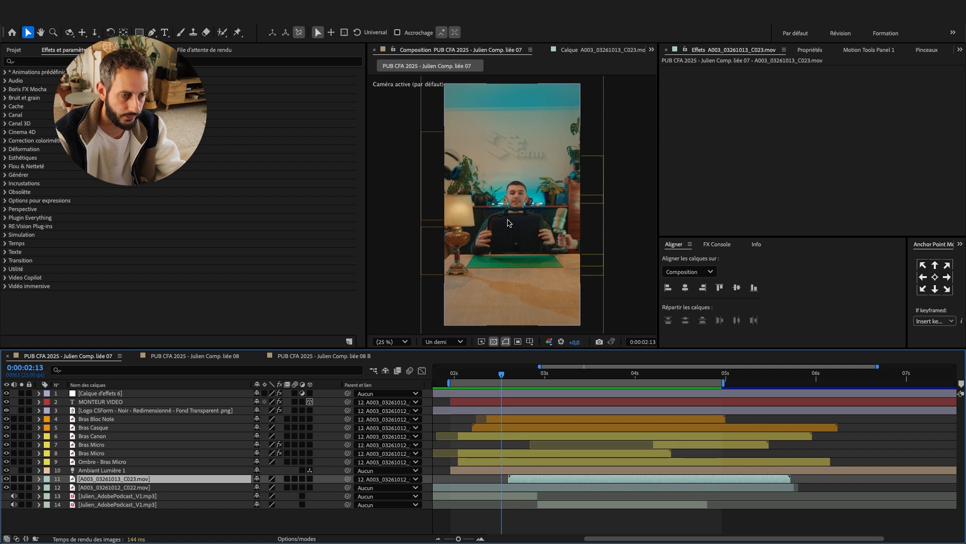
{"action": "left_click_drag", "start_coordinate": [482, 373], "coordinate": [552, 373]}
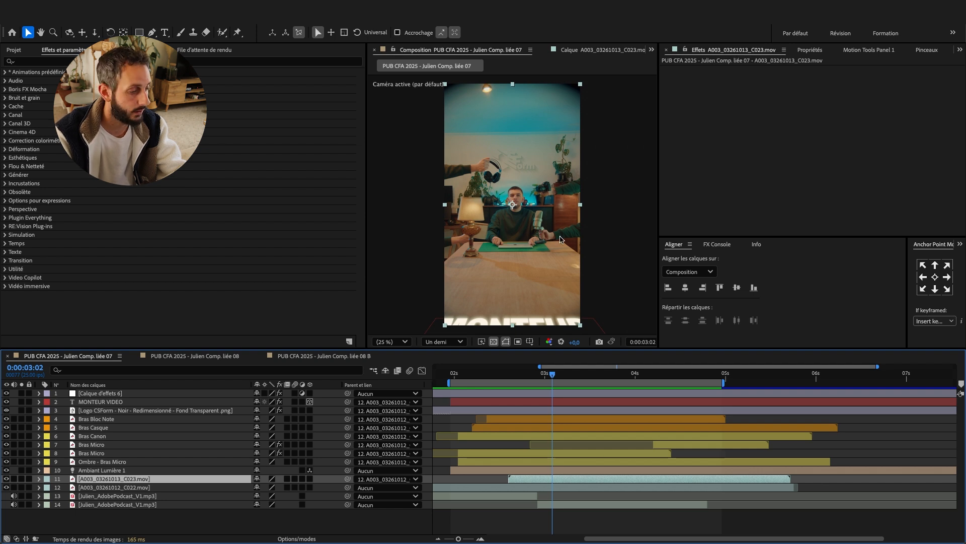
Step: Inspect the Bras Micro and Bras Casque layers to see which arm each one isolates in the composition
{"action": "left_click", "coordinate": [153, 456]}
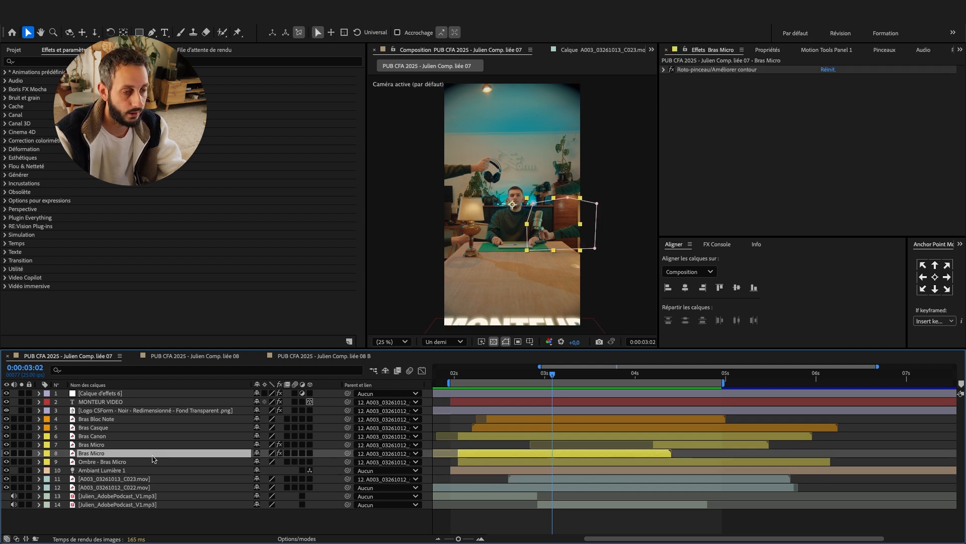
{"action": "left_click", "coordinate": [106, 427]}
{"action": "left_click", "coordinate": [39, 428]}
{"action": "left_click", "coordinate": [39, 428]}
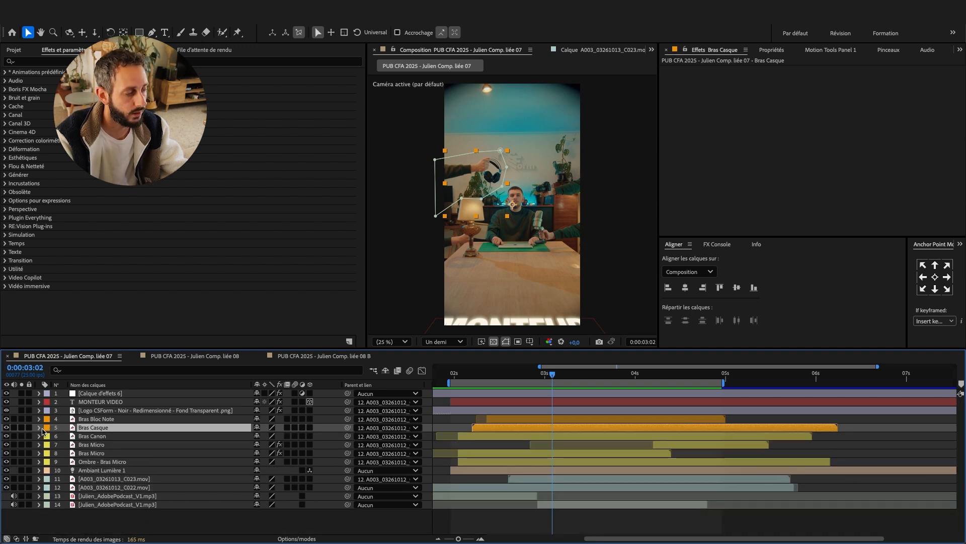
Step: Delete the Bras Casque layer's masks, open the layer on its own to view the unmasked footage, and undo the deletion
{"action": "left_click", "coordinate": [39, 427]}
{"action": "left_click", "coordinate": [83, 437]}
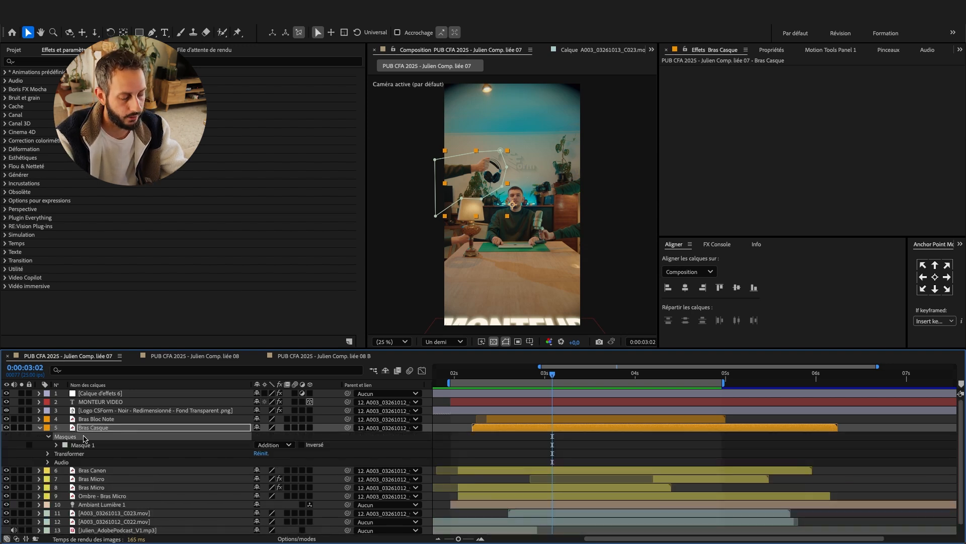
{"action": "key", "text": "Delete"}
{"action": "double_click", "coordinate": [472, 135]}
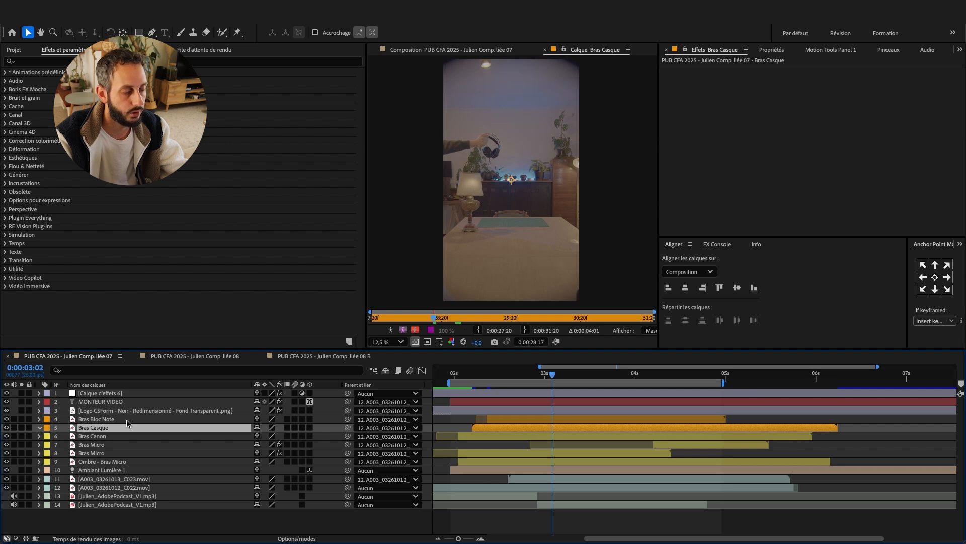
{"action": "key", "text": "ctrl+z"}
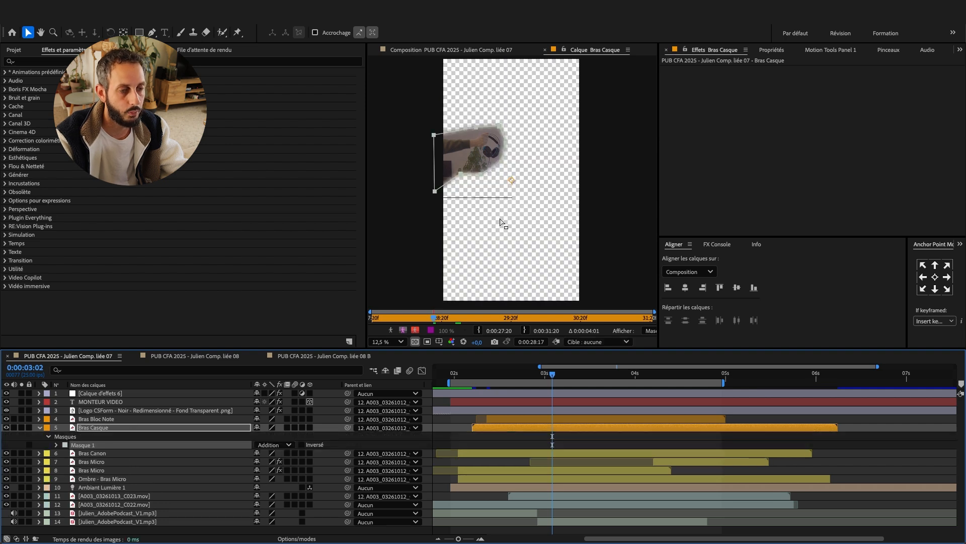
Step: Return to the Comp. liée 07 composition view, collapse the Bras Casque masks, and select the Bras Canon layer
{"action": "left_click", "coordinate": [503, 51]}
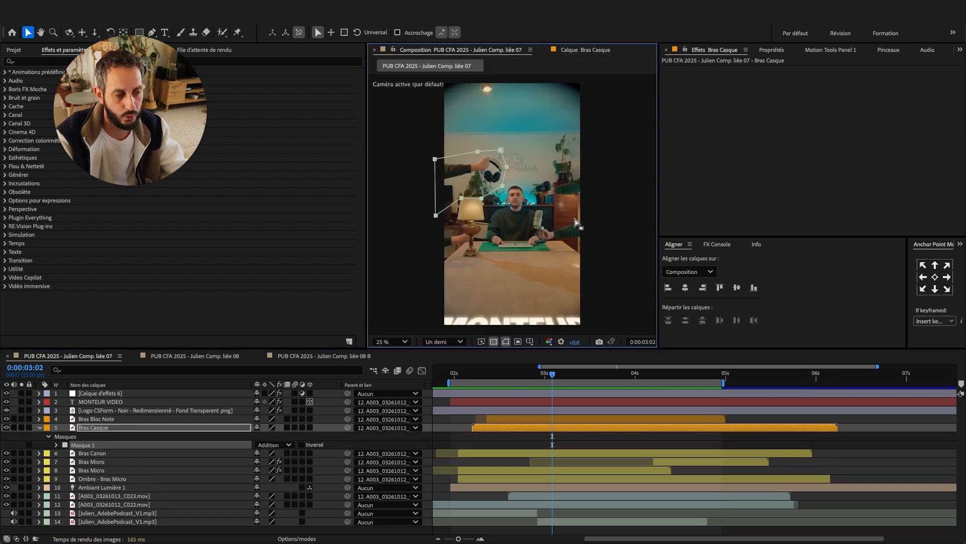
{"action": "key", "text": "m"}
{"action": "left_click", "coordinate": [112, 436]}
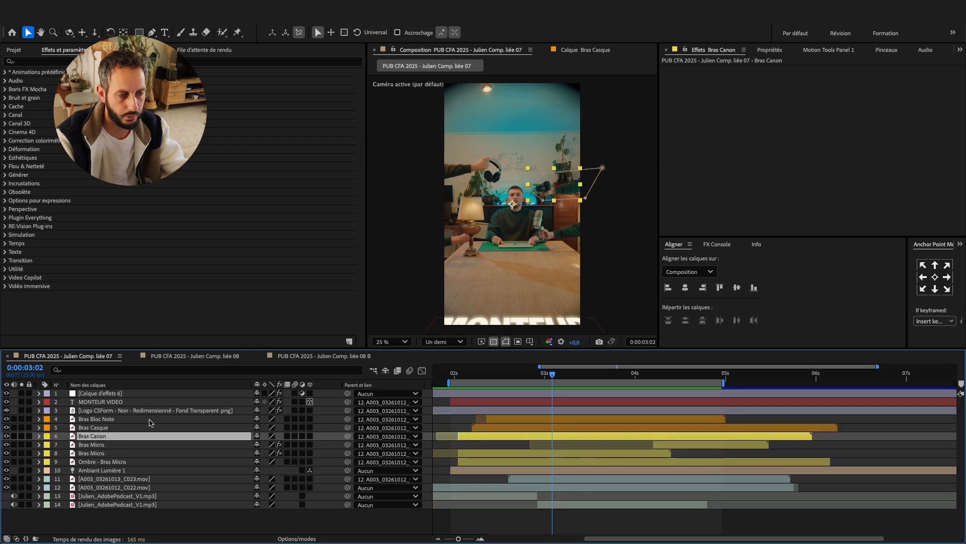
Step: Inspect the two Bras Micro layers and open the lower one on its own at 0:00:03:13 to examine its Roto Brush cutout
{"action": "left_click", "coordinate": [111, 444]}
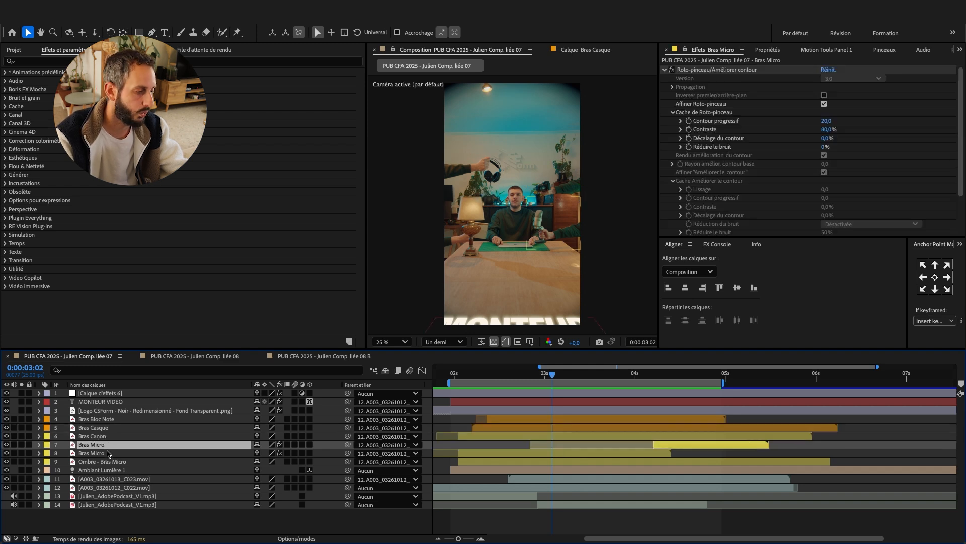
{"action": "left_click", "coordinate": [108, 453]}
{"action": "key", "text": "period"}
{"action": "left_click_drag", "start_coordinate": [553, 373], "coordinate": [584, 374]}
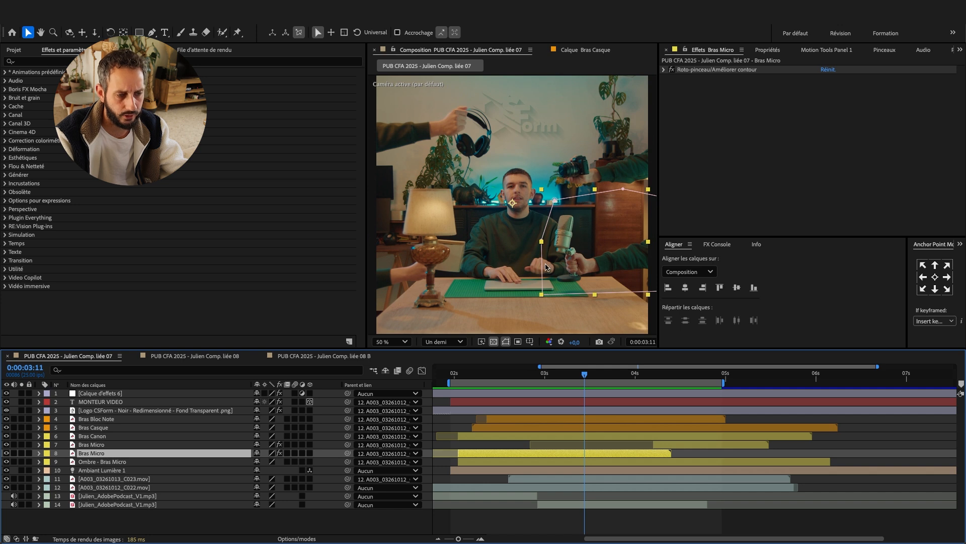
{"action": "mouse_move", "coordinate": [585, 374]}
{"action": "left_mouse_down"}
{"action": "mouse_move", "coordinate": [621, 373]}
{"action": "mouse_move", "coordinate": [592, 373]}
{"action": "left_mouse_up"}
{"action": "double_click", "coordinate": [614, 260]}
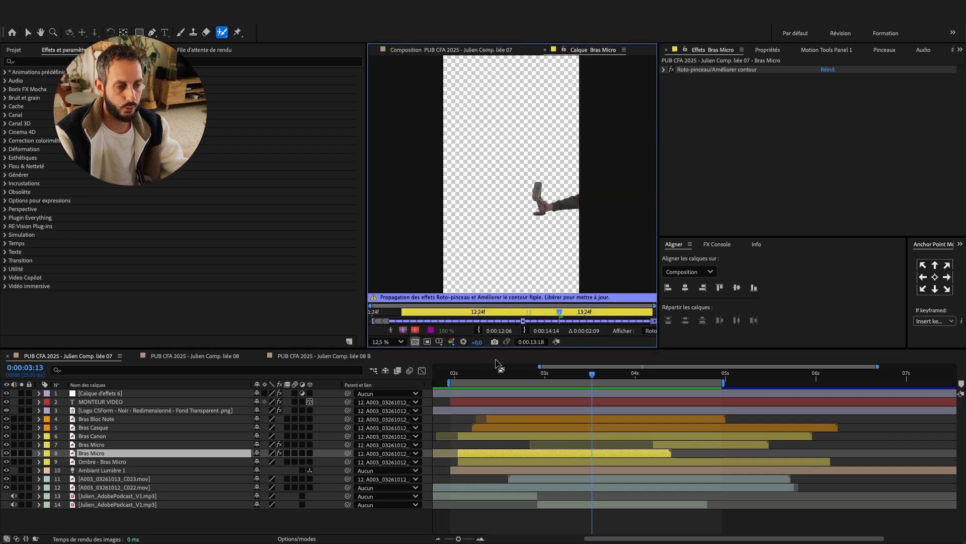
{"action": "mouse_move", "coordinate": [581, 257]}
{"action": "left_mouse_down"}
{"action": "mouse_move", "coordinate": [452, 217]}
{"action": "mouse_move", "coordinate": [491, 236]}
{"action": "left_mouse_up"}
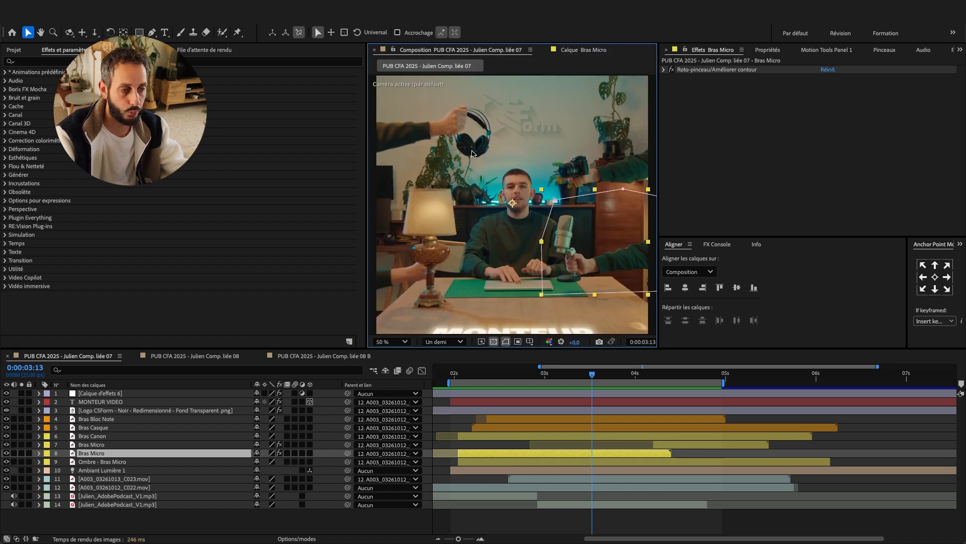
Step: Advance the composition to 0:00:04:08 and examine the Remplir and Shadow Studio 3 effects on the CSForm logo layer
{"action": "left_click", "coordinate": [649, 384]}
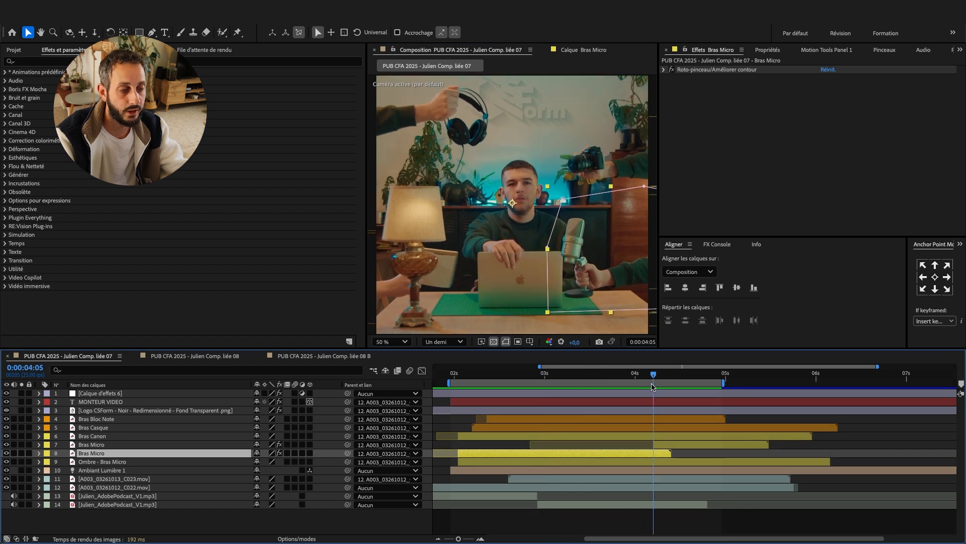
{"action": "mouse_move", "coordinate": [650, 375]}
{"action": "left_mouse_down"}
{"action": "mouse_move", "coordinate": [563, 375]}
{"action": "mouse_move", "coordinate": [665, 378]}
{"action": "left_mouse_up"}
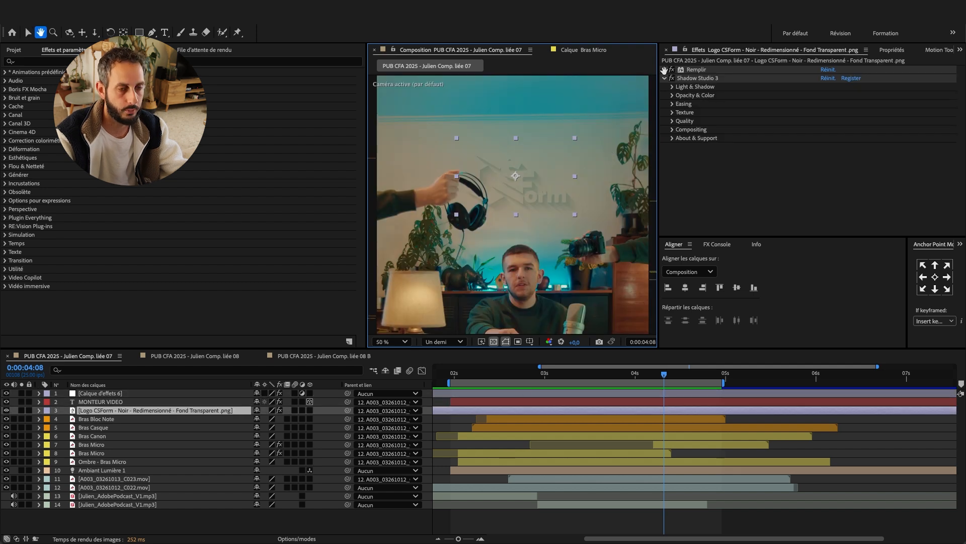
{"action": "left_click", "coordinate": [664, 70]}
{"action": "left_click", "coordinate": [664, 70]}
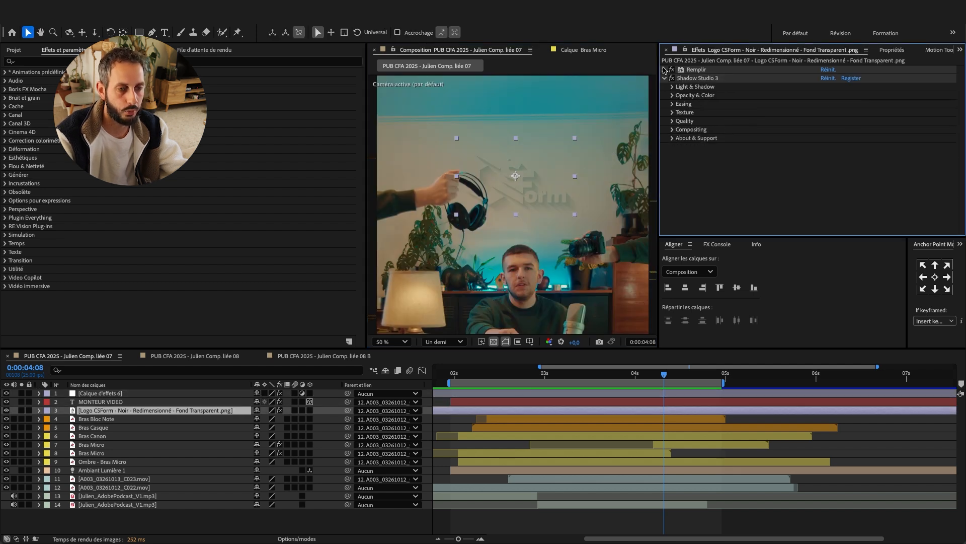
{"action": "left_click", "coordinate": [717, 79]}
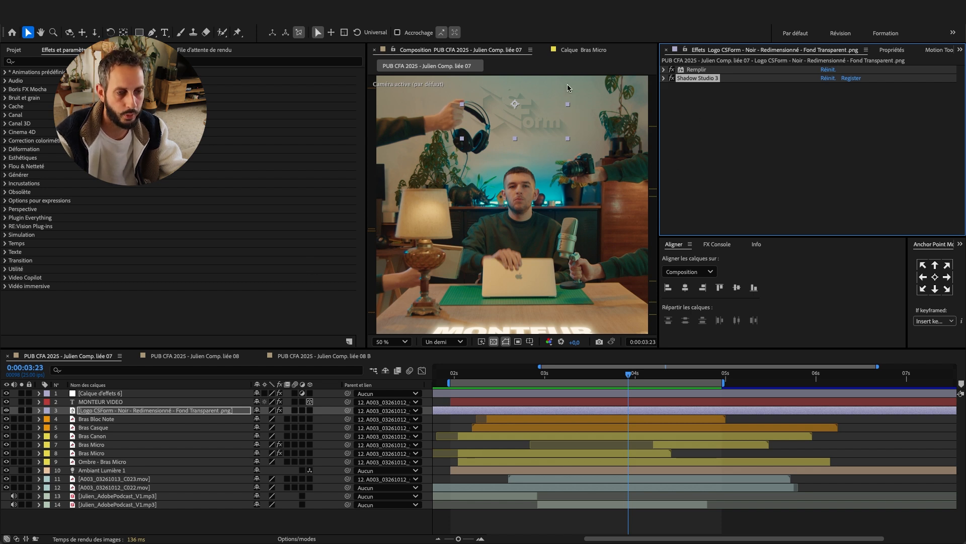
Step: Reveal the MONTEUR VIDEO text layer's Position keyframes and scrub from 0:00:03:01 to examine how the title moves in
{"action": "scroll", "coordinate": [498, 226], "scroll_direction": "down", "scroll_amount": 2}
{"action": "left_click", "coordinate": [541, 386]}
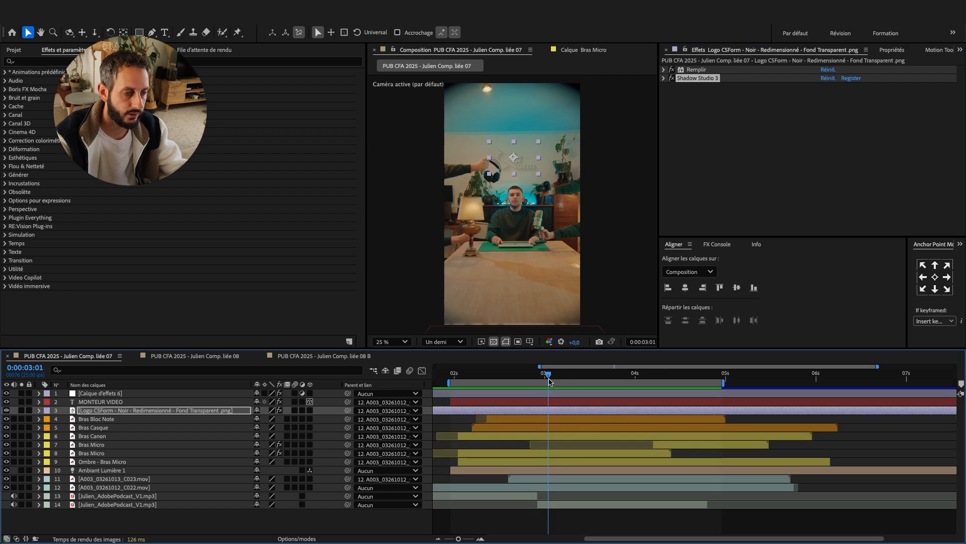
{"action": "key", "text": "space"}
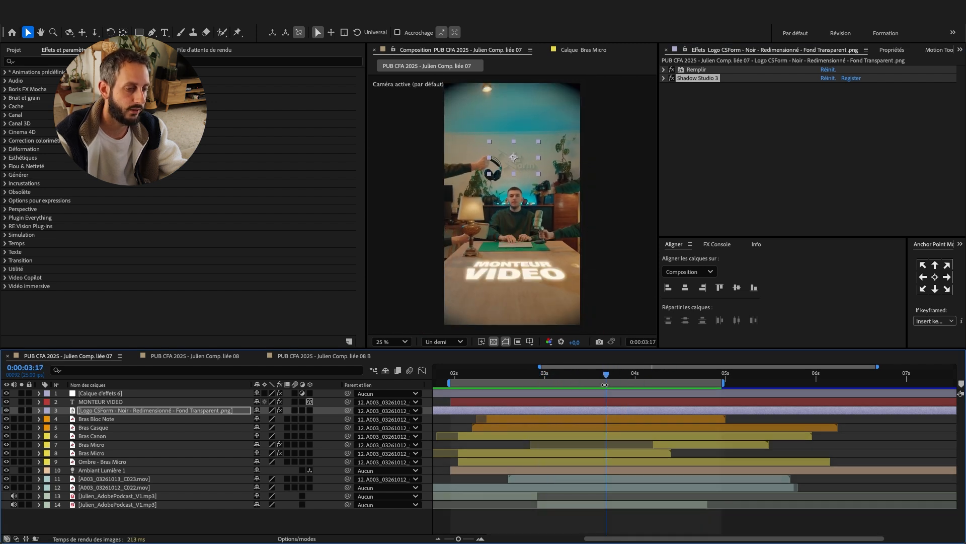
{"action": "left_click", "coordinate": [118, 401]}
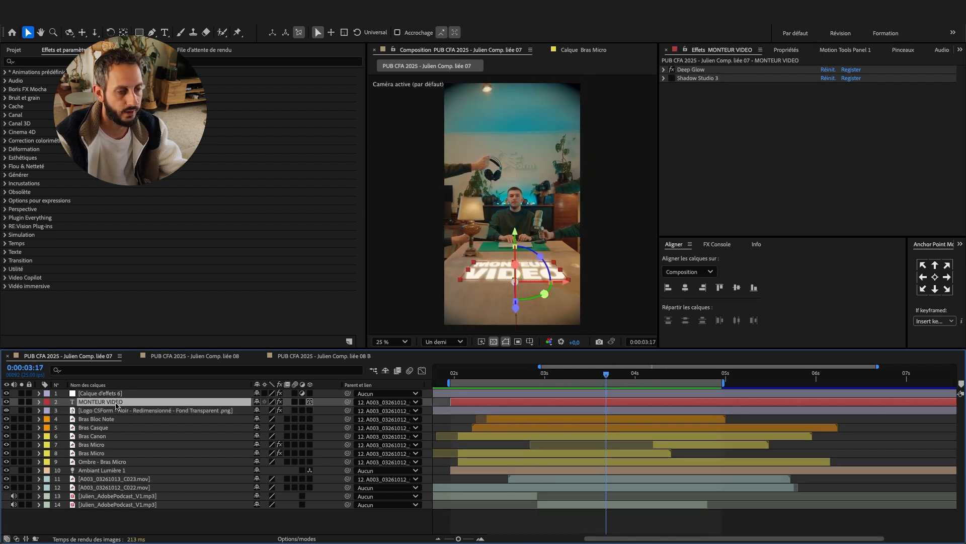
{"action": "left_click", "coordinate": [556, 381]}
{"action": "key", "text": "p"}
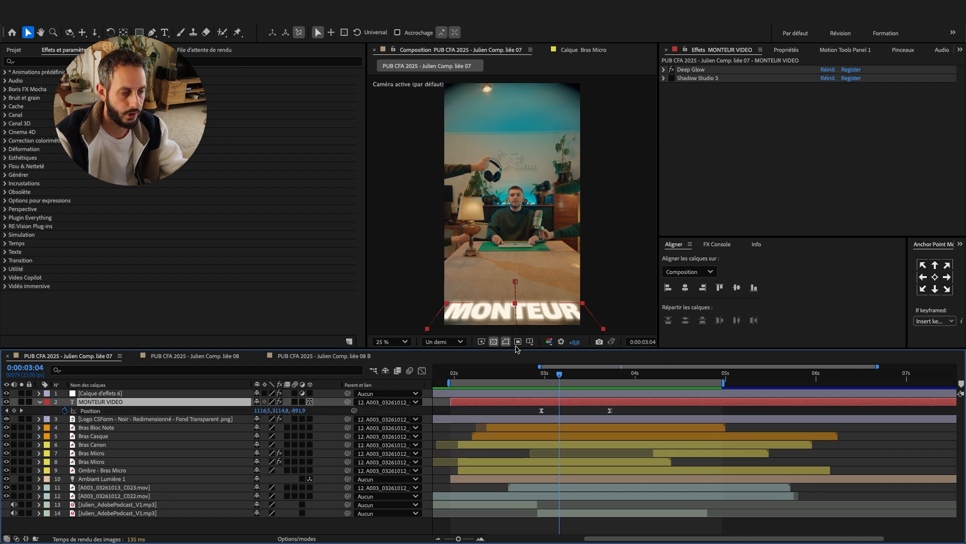
{"action": "left_click_drag", "start_coordinate": [542, 378], "coordinate": [570, 378]}
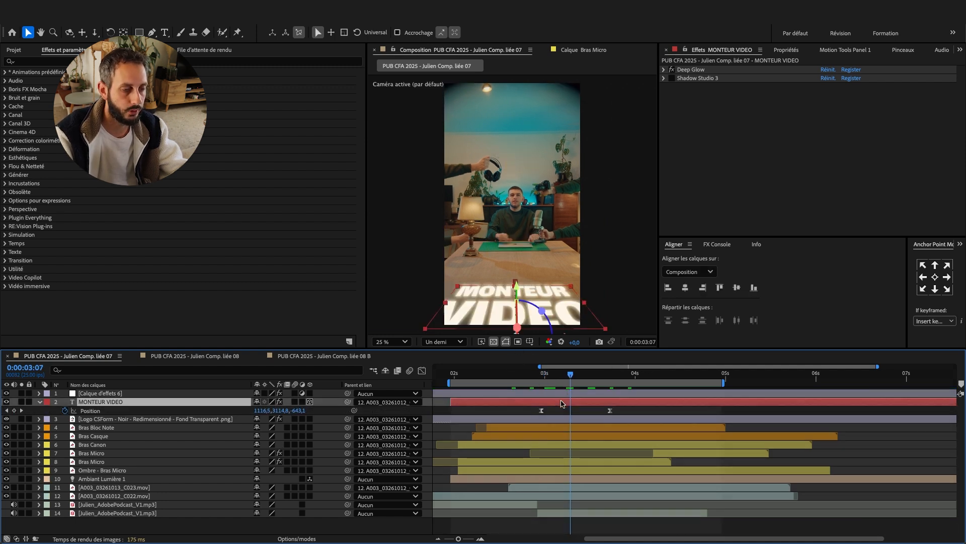
{"action": "left_click", "coordinate": [523, 316]}
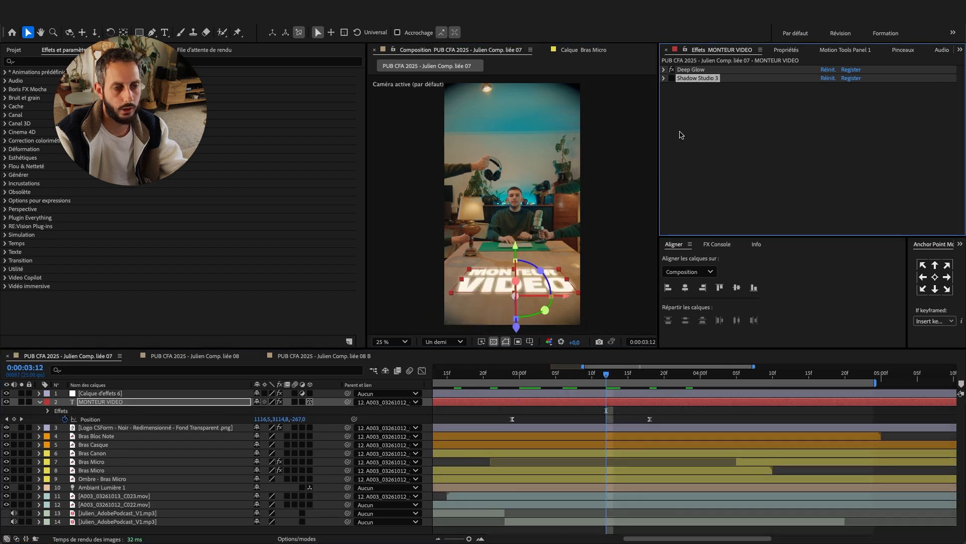
Step: Check the MONTEUR VIDEO layer's Deep Glow effect, collapse its properties, and scrub the title animation back to 0:00:03:02
{"action": "left_click", "coordinate": [680, 135]}
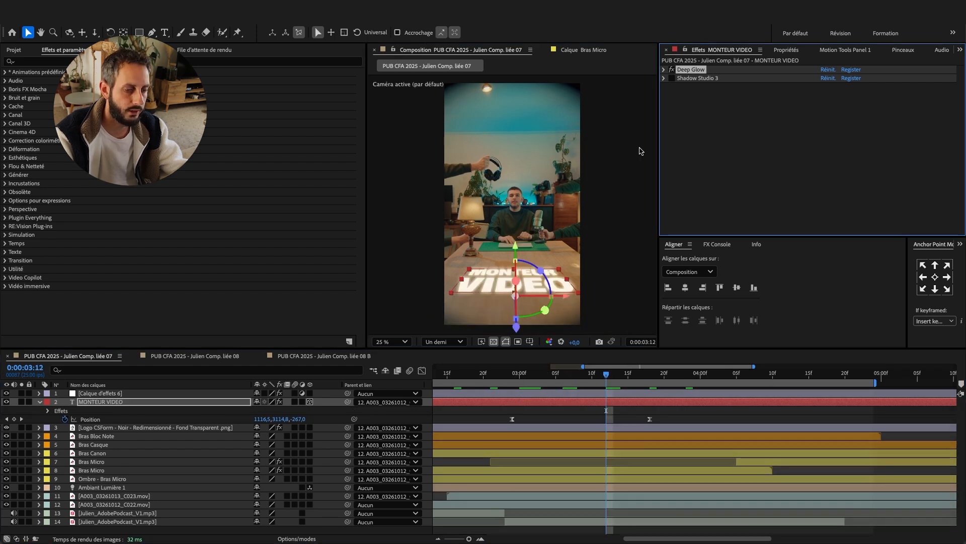
{"action": "left_click", "coordinate": [619, 378]}
{"action": "key", "text": "u"}
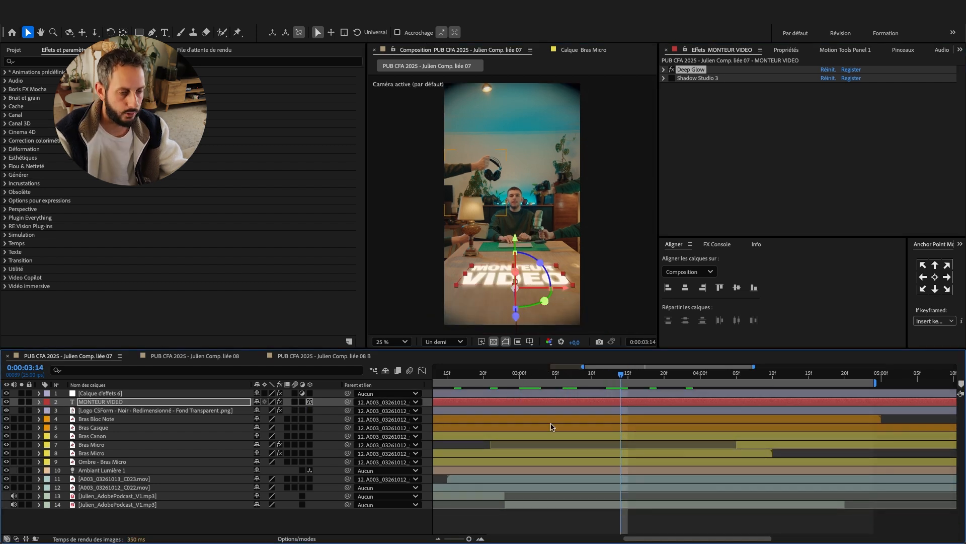
{"action": "left_click", "coordinate": [562, 373]}
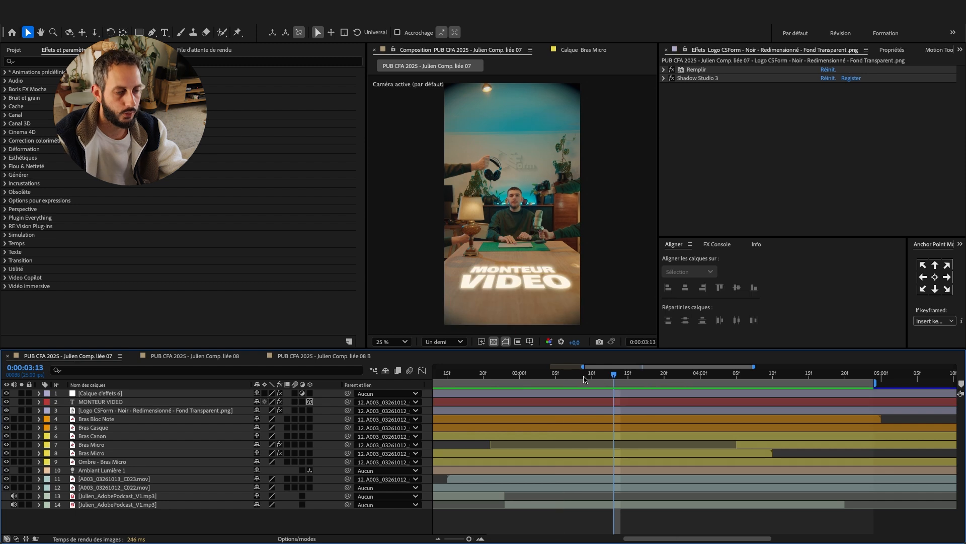
{"action": "left_click_drag", "start_coordinate": [594, 373], "coordinate": [535, 421]}
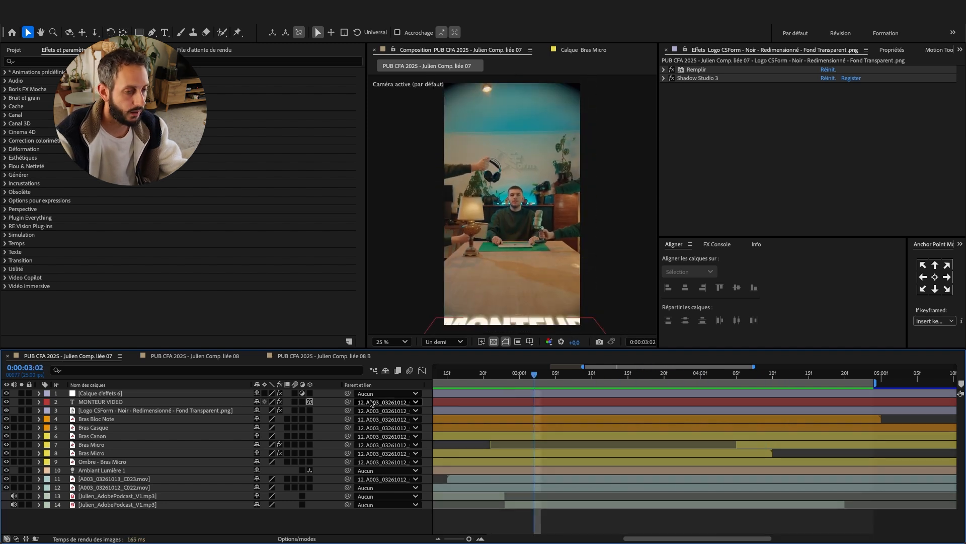
Step: Reveal the Scale keyframes of the A003_03261012_C022.mov layer and move to its first keyframe at 0:00:02:10
{"action": "left_click", "coordinate": [608, 381]}
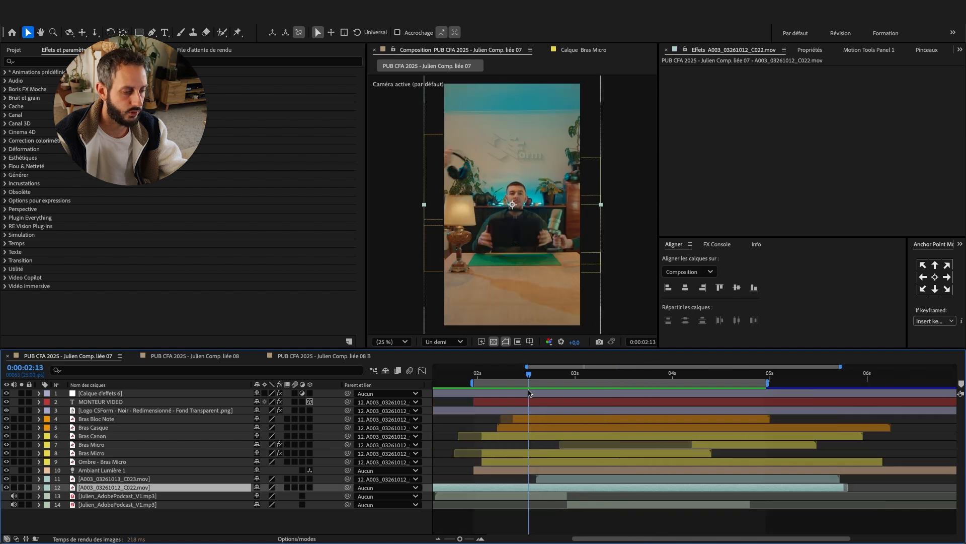
{"action": "left_click_drag", "start_coordinate": [529, 392], "coordinate": [520, 395]}
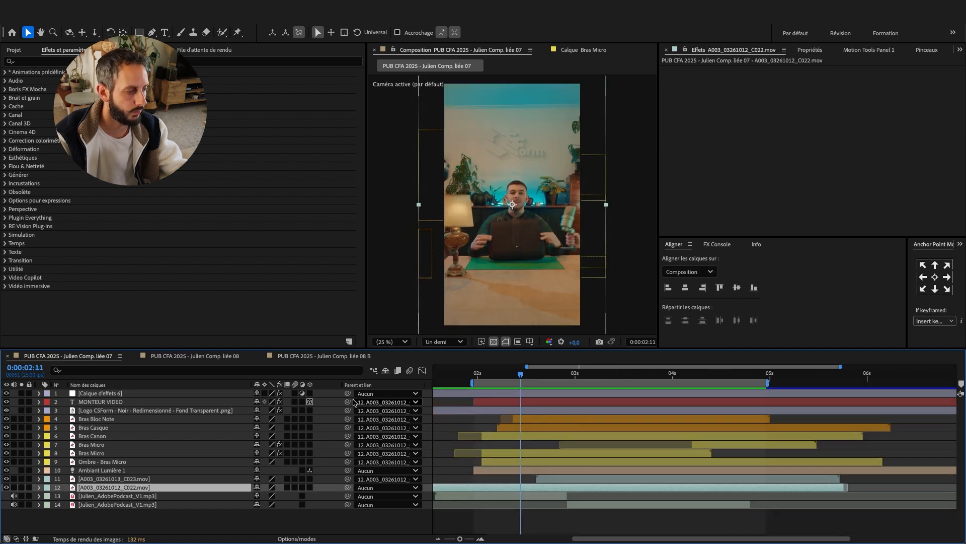
{"action": "key", "text": "u"}
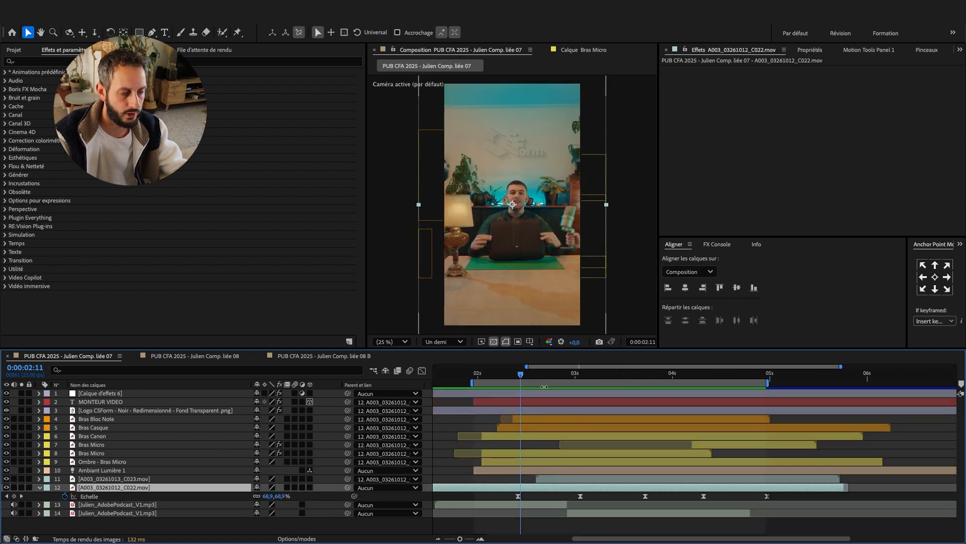
{"action": "left_click_drag", "start_coordinate": [521, 374], "coordinate": [517, 374]}
Step: Highlight the layers parented to A003_03261012_C022.mov, reselect that clip, and scrub through its Scale animation to 0:00:04:21
{"action": "left_click", "coordinate": [539, 401]}
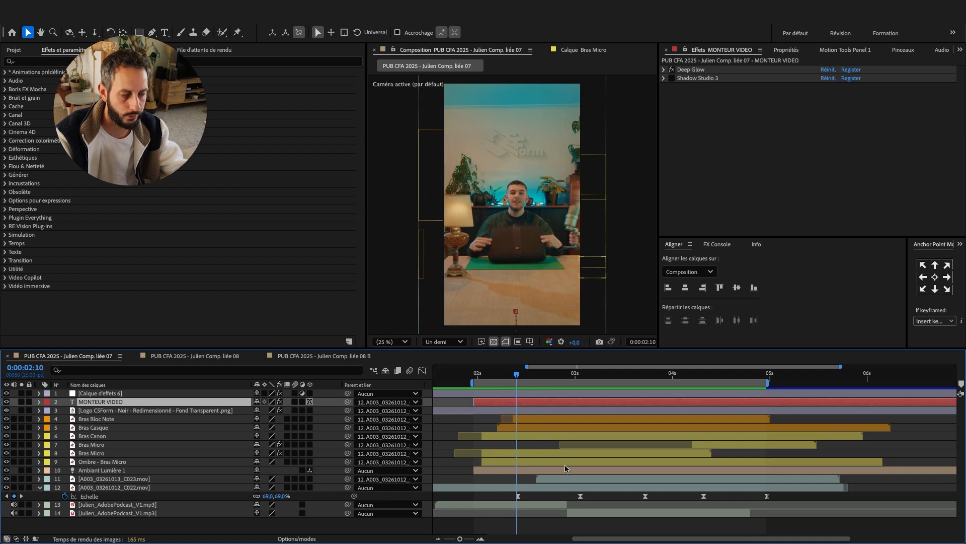
{"action": "left_click", "coordinate": [565, 479], "text": "shift"}
{"action": "left_click", "coordinate": [205, 489]}
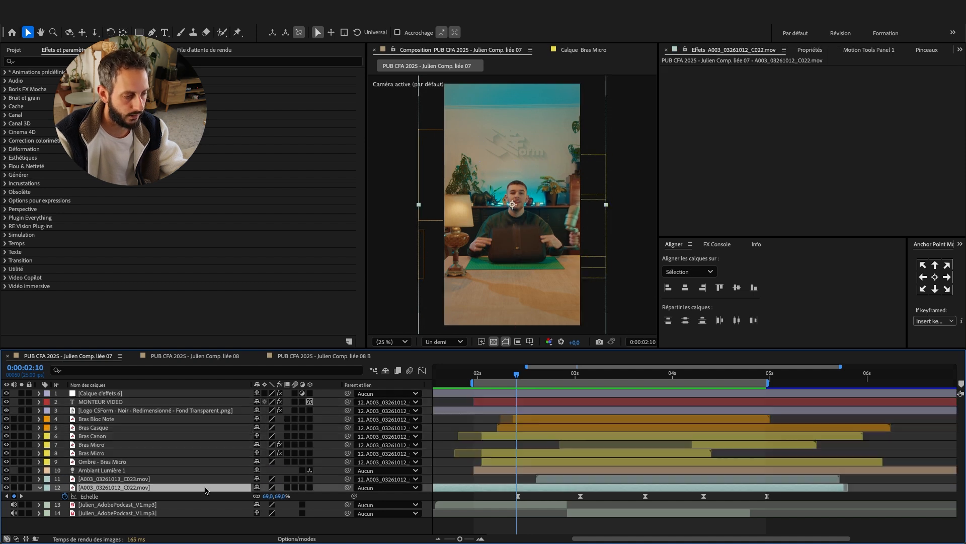
{"action": "left_click_drag", "start_coordinate": [516, 374], "coordinate": [757, 385]}
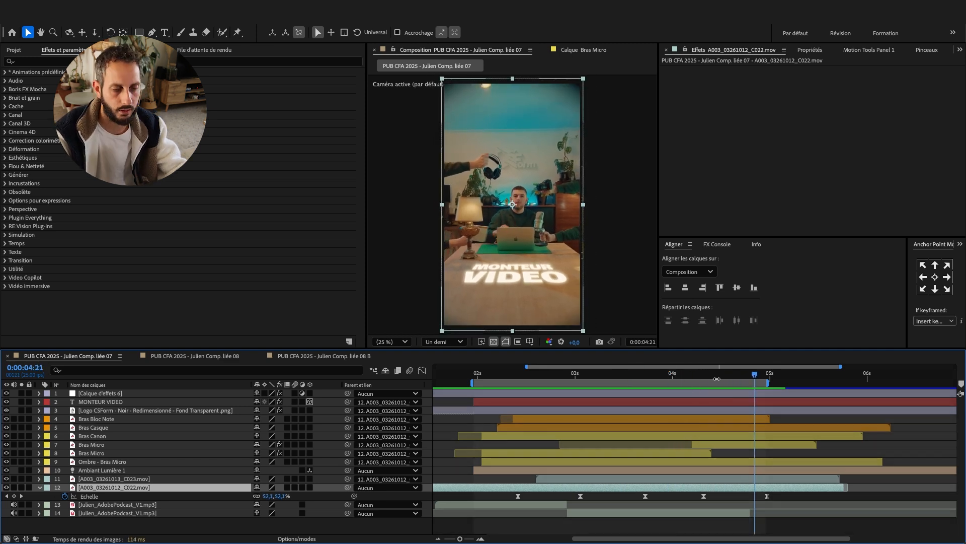